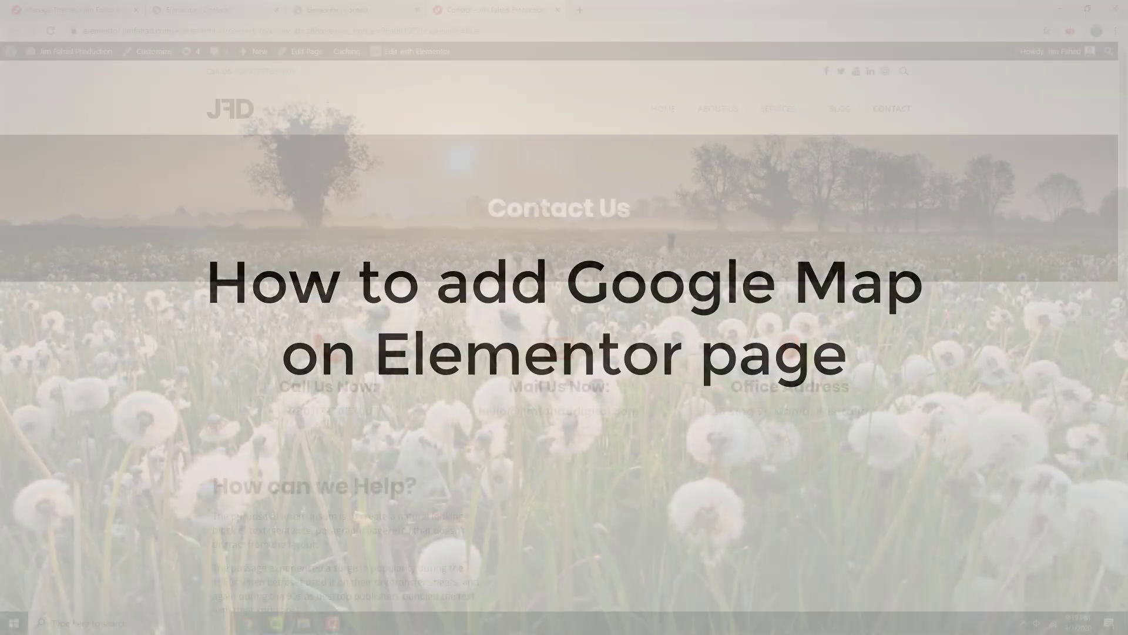
Check the Contact page's help section in the preview, then open the page in Elementor.
{"action": "scroll", "coordinate": [821, 410], "scroll_direction": "down", "scroll_amount": 7}
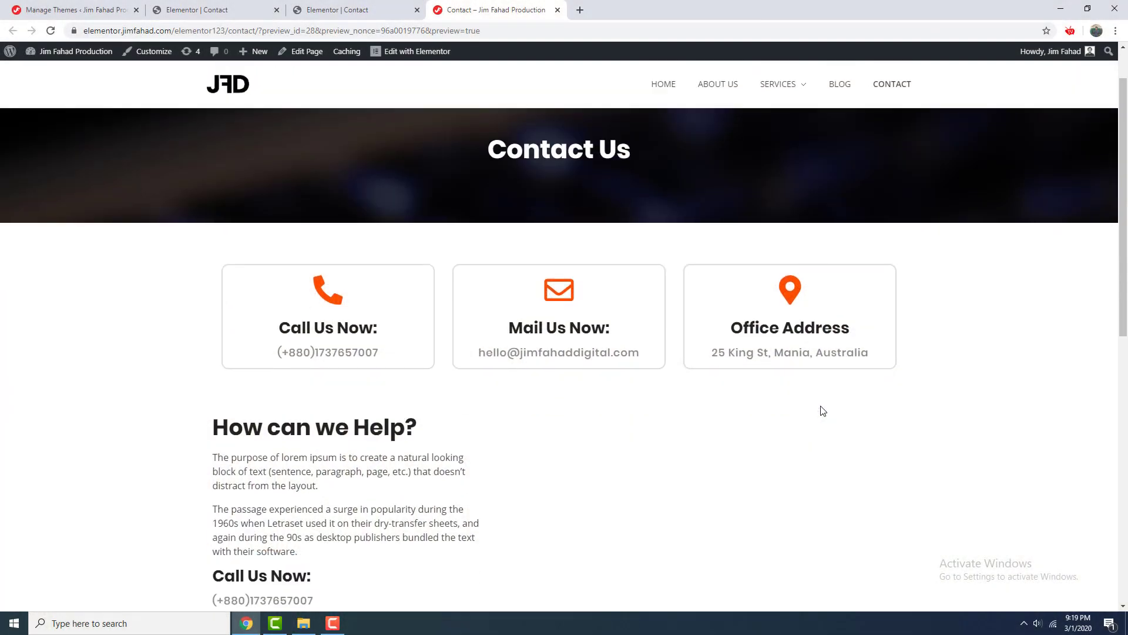
{"action": "scroll", "coordinate": [821, 411], "scroll_direction": "up", "scroll_amount": 5}
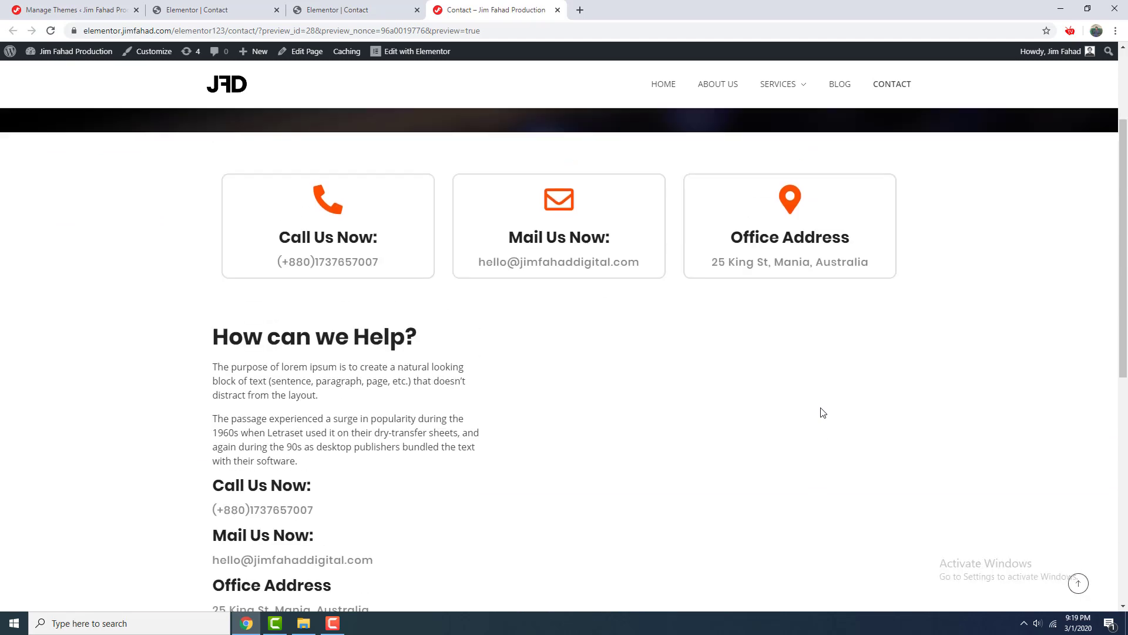
{"action": "scroll", "coordinate": [594, 305], "scroll_direction": "down", "scroll_amount": 2}
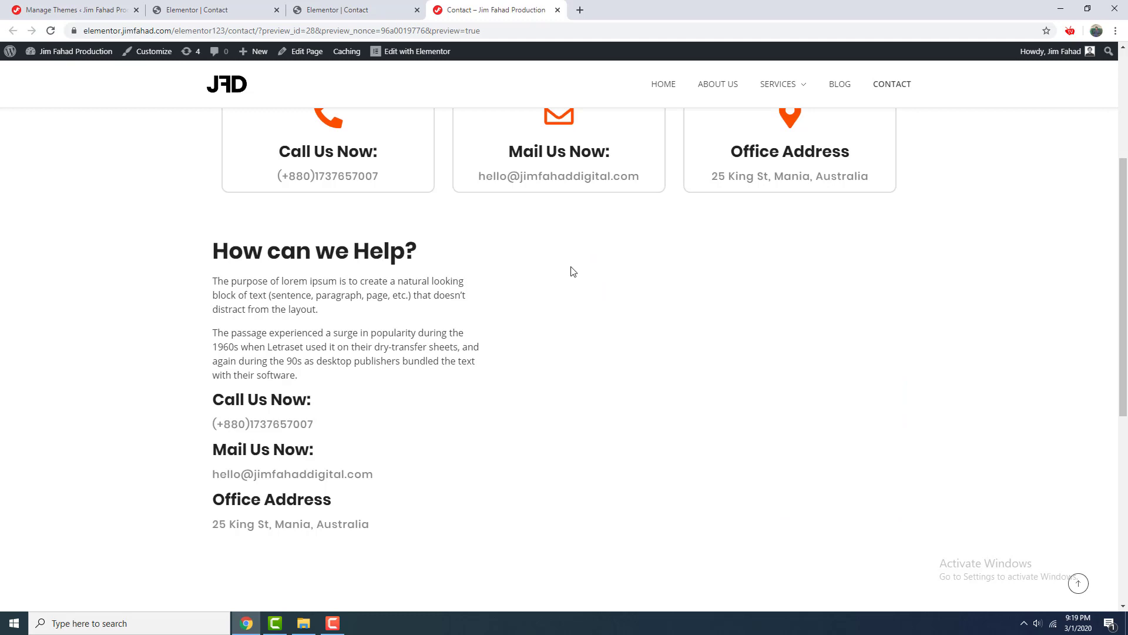
{"action": "left_click", "coordinate": [429, 54]}
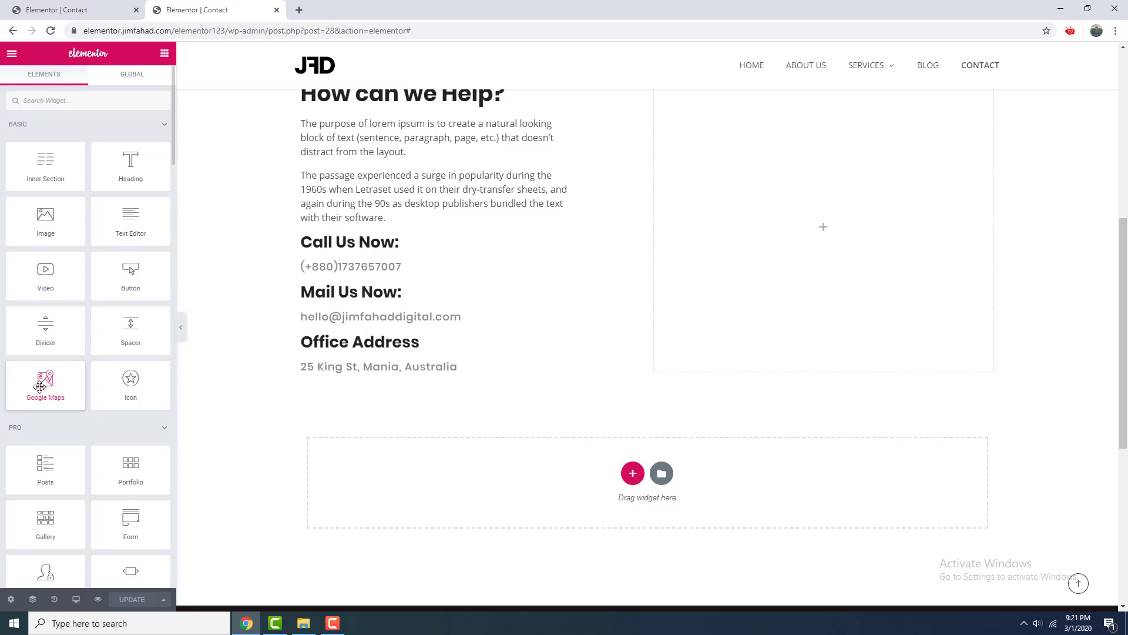
Drop a Google Maps widget into the empty right column and change its location to 'ansar camp'.
{"action": "left_click_drag", "start_coordinate": [44, 382], "coordinate": [831, 294]}
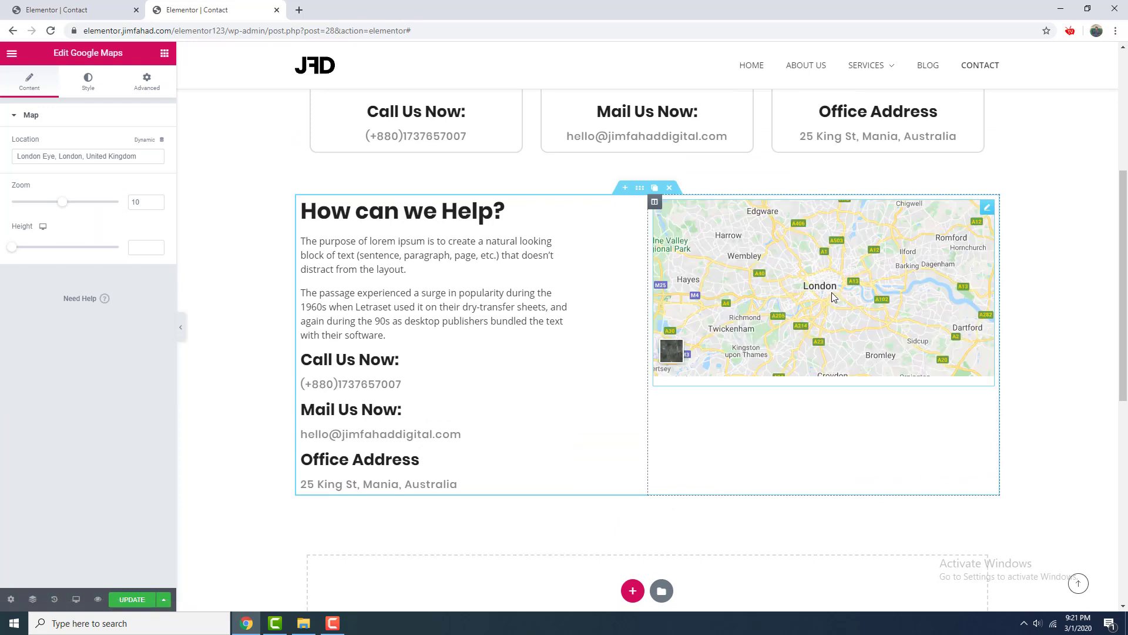
{"action": "triple_click", "coordinate": [111, 154]}
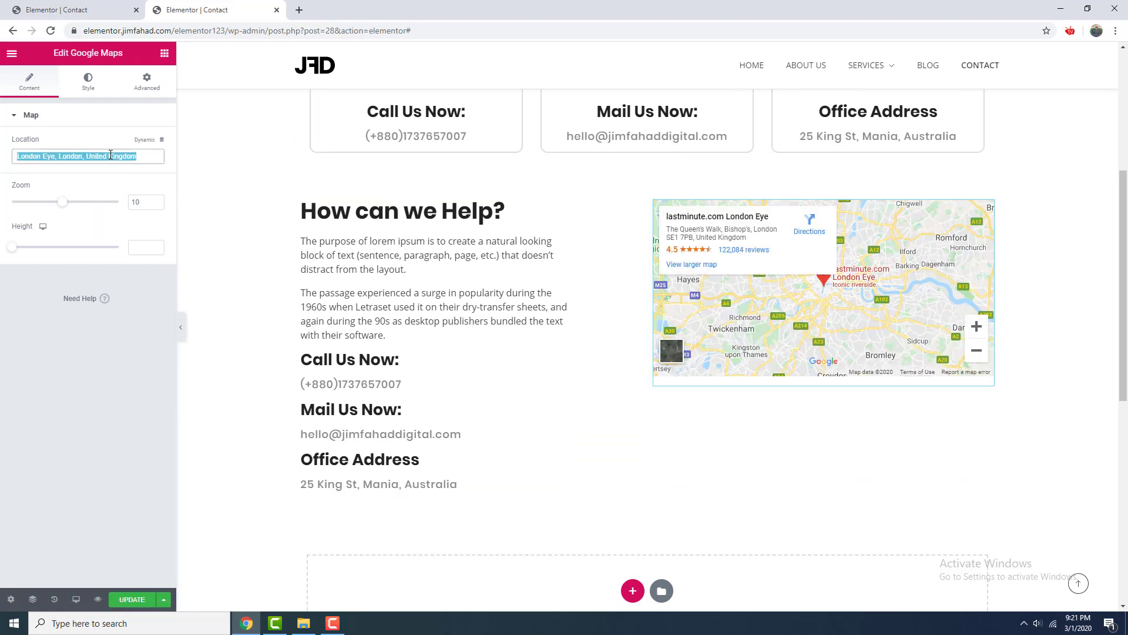
{"action": "type", "text": "ans"}
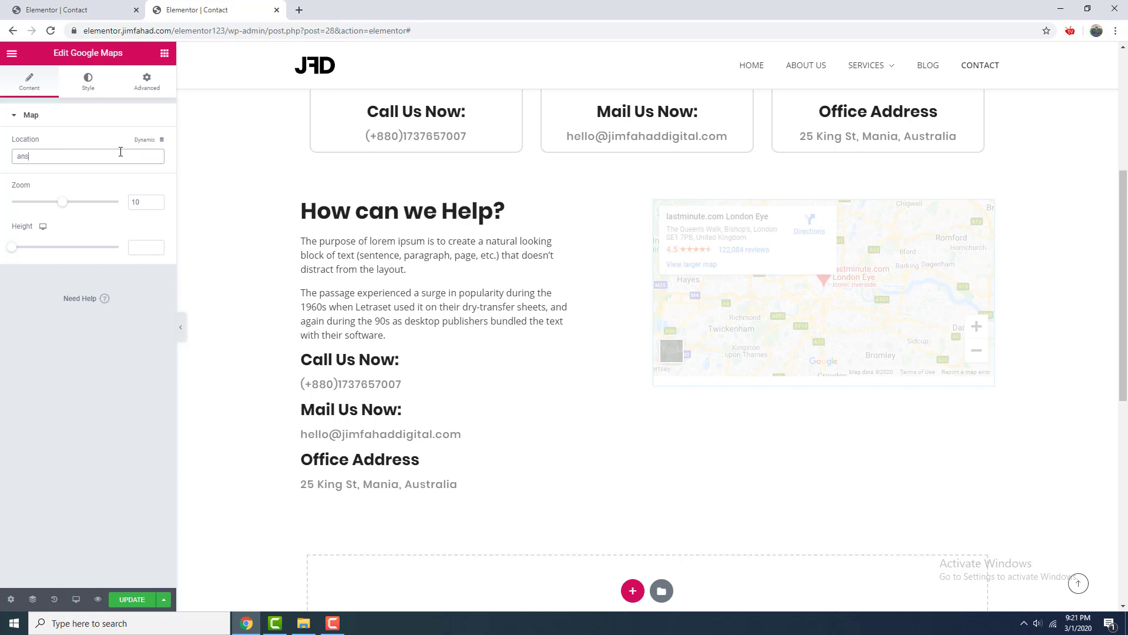
{"action": "type", "text": "ar camp"}
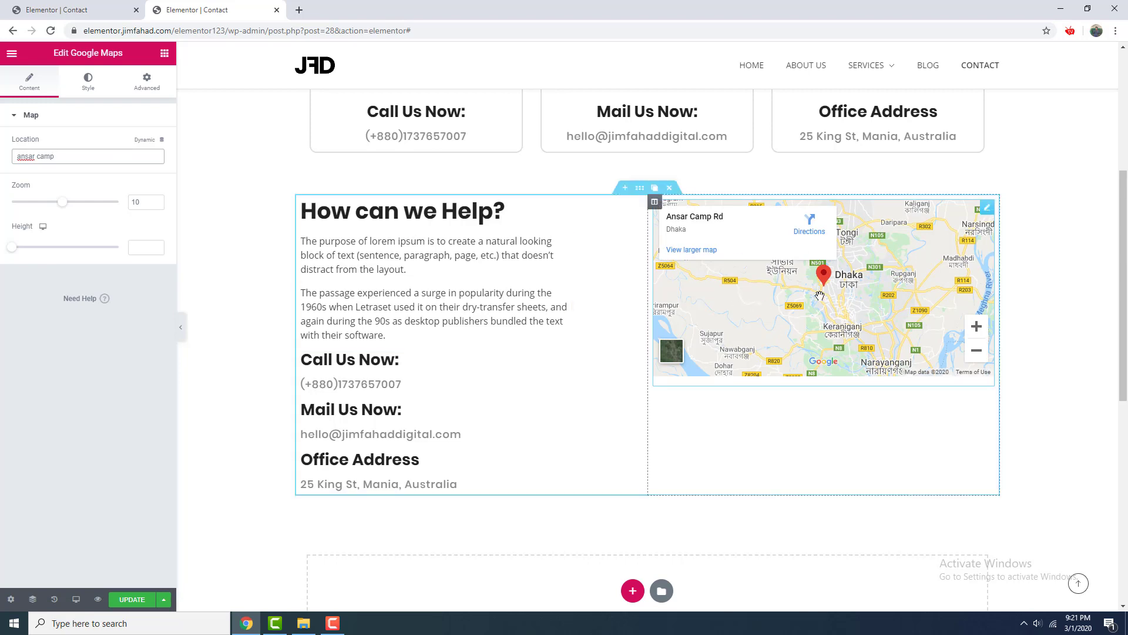
Confirm the Ansar Camp Rd location and zoom the map in to level 15.
{"action": "left_click", "coordinate": [63, 207]}
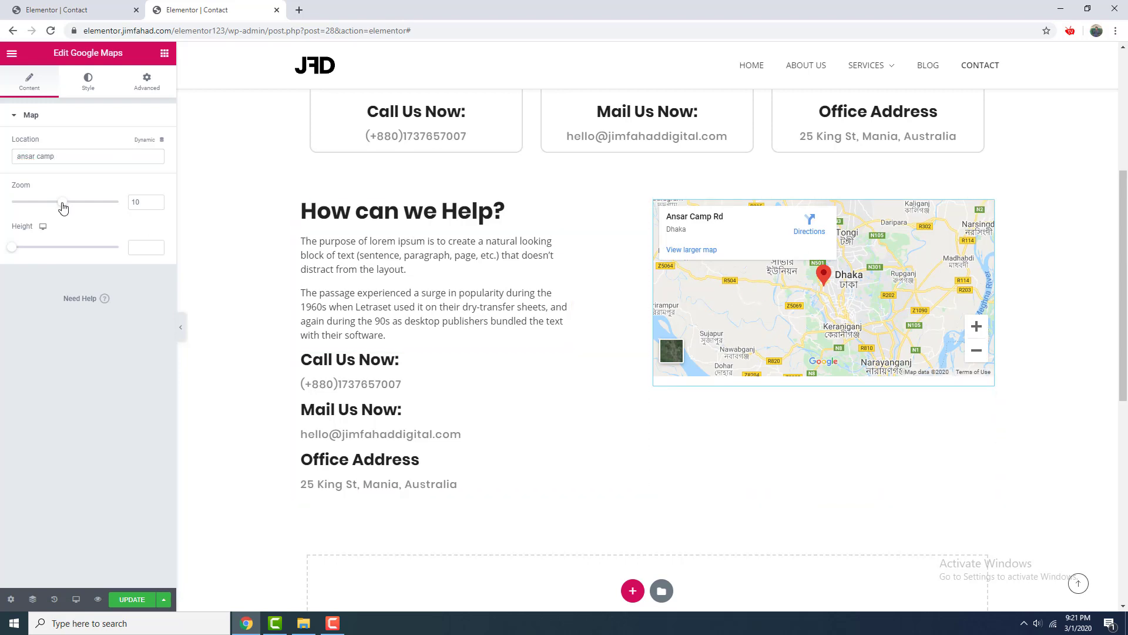
{"action": "left_click_drag", "start_coordinate": [63, 208], "coordinate": [88, 206]}
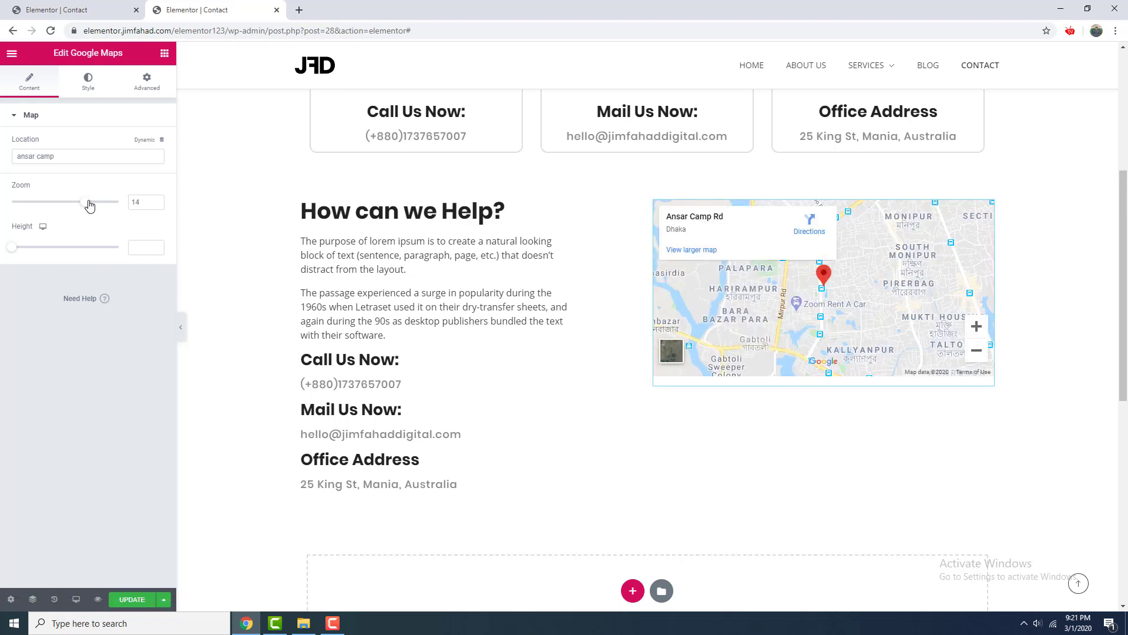
{"action": "left_click_drag", "start_coordinate": [89, 204], "coordinate": [92, 204]}
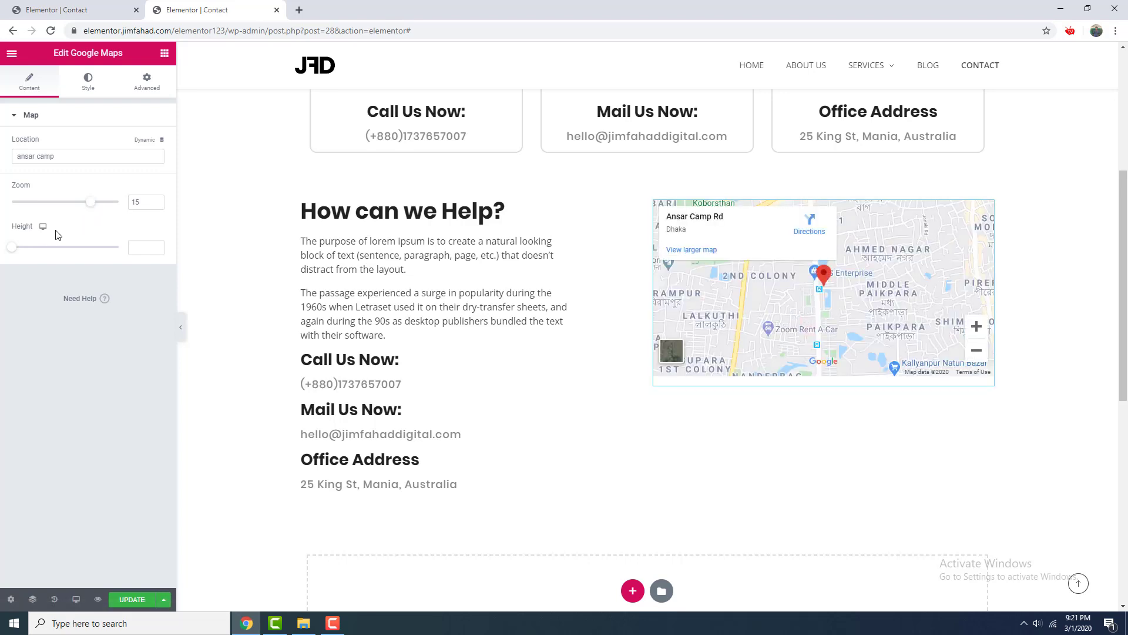
Set the map height to 500 and save the page.
{"action": "left_click_drag", "start_coordinate": [11, 246], "coordinate": [45, 254]}
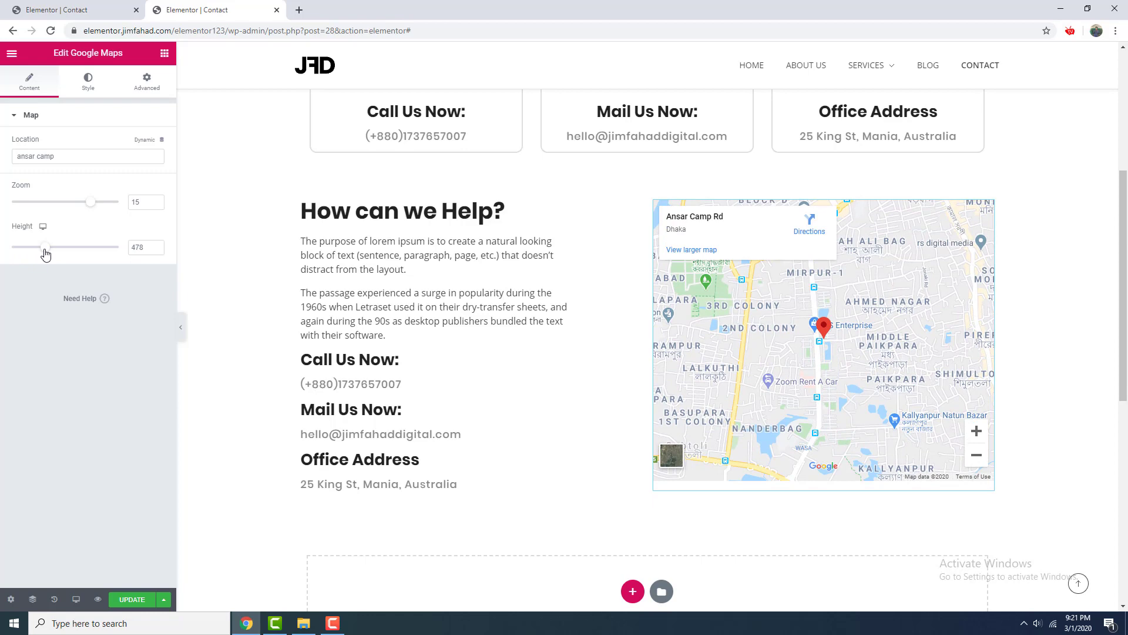
{"action": "double_click", "coordinate": [143, 246]}
{"action": "type", "text": "500"}
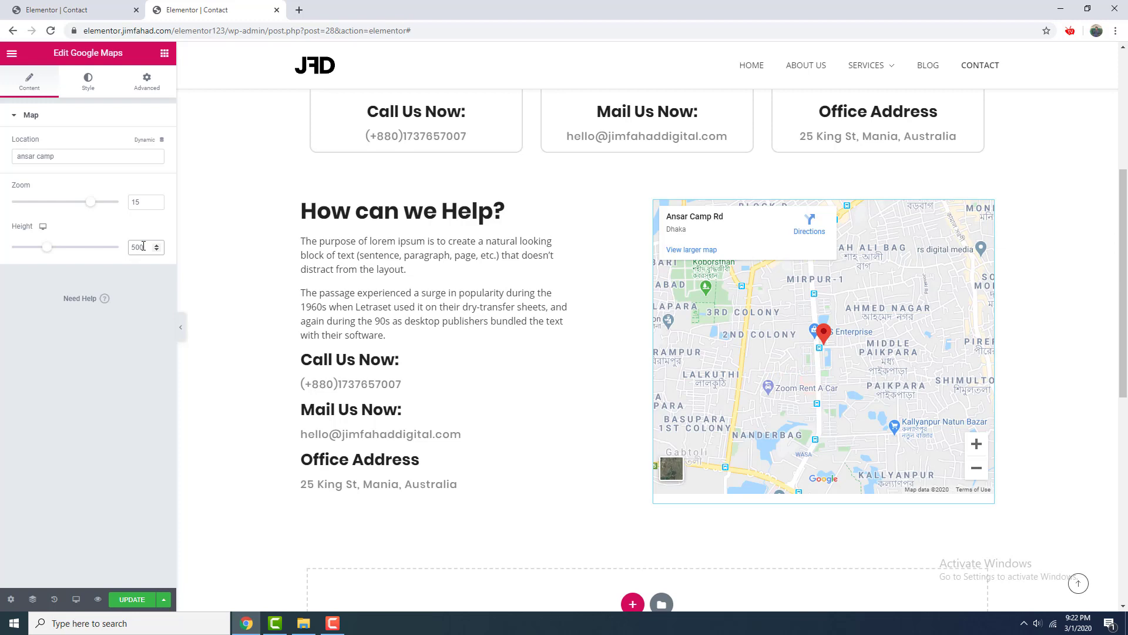
{"action": "left_click", "coordinate": [132, 599]}
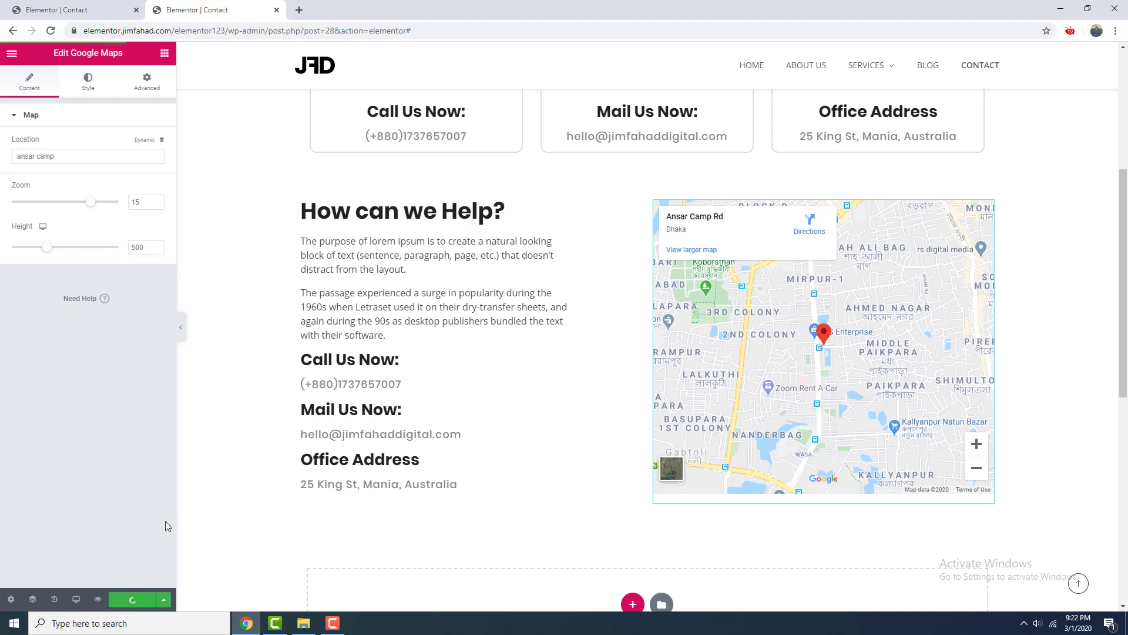
Preview the updated Contact page and look over the Ansar Camp Rd map beside the help text.
{"action": "left_click", "coordinate": [98, 598]}
{"action": "scroll", "coordinate": [537, 361], "scroll_direction": "down", "scroll_amount": 3}
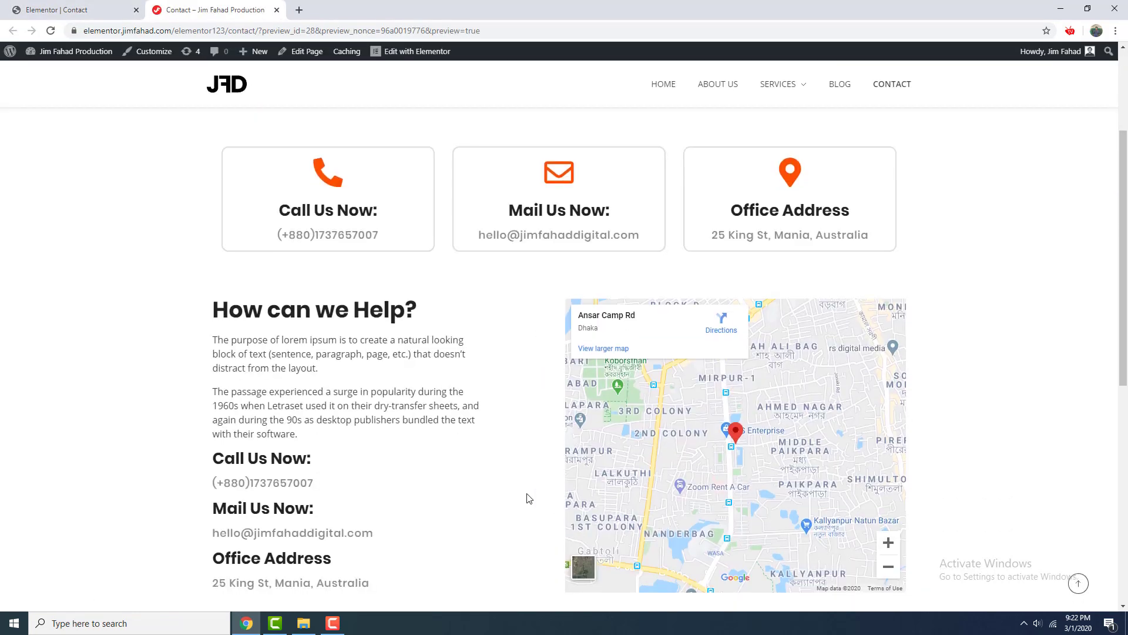
{"action": "scroll", "coordinate": [535, 450], "scroll_direction": "down", "scroll_amount": 3}
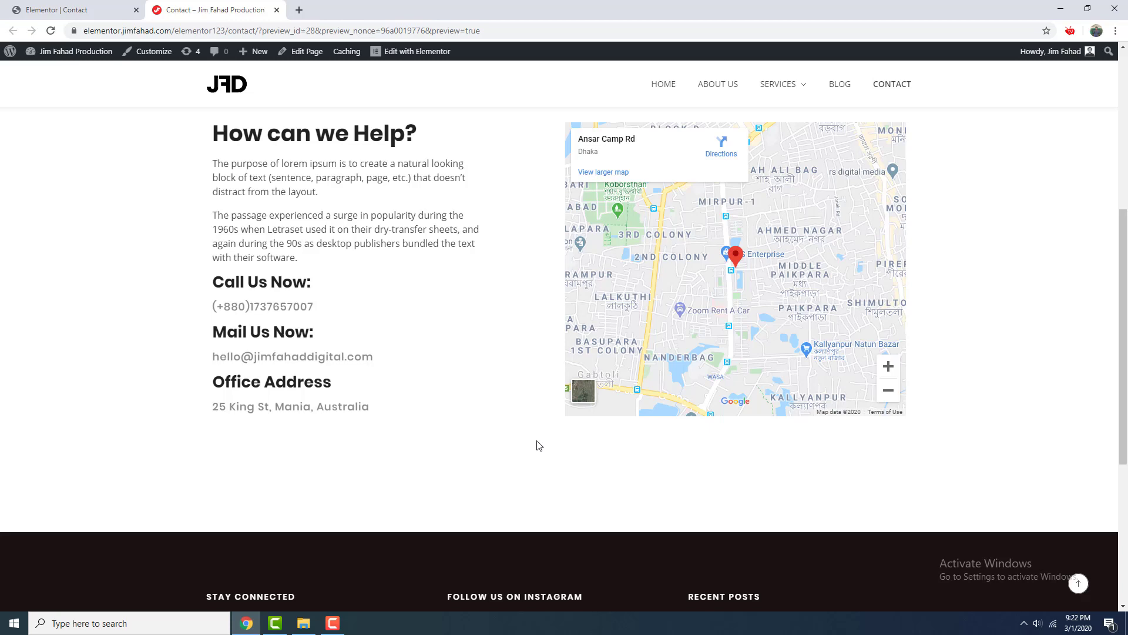
{"action": "scroll", "coordinate": [542, 441], "scroll_direction": "up", "scroll_amount": 3}
{"action": "scroll", "coordinate": [722, 360], "scroll_direction": "down", "scroll_amount": 3}
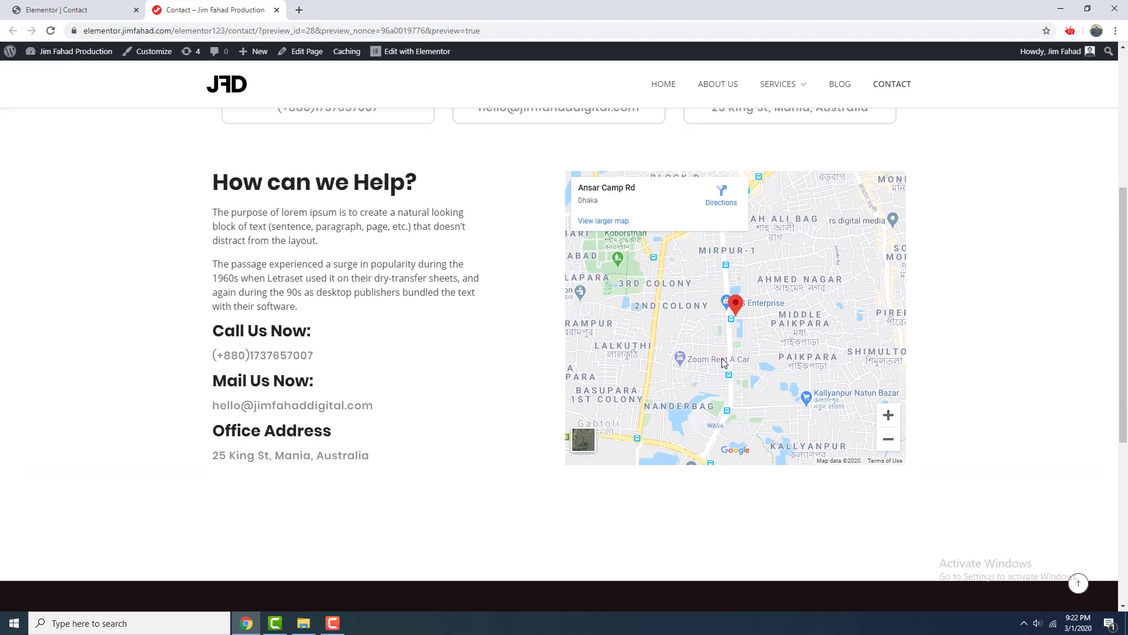
{"action": "scroll", "coordinate": [722, 360], "scroll_direction": "up", "scroll_amount": 1}
{"action": "scroll", "coordinate": [722, 358], "scroll_direction": "down", "scroll_amount": 2}
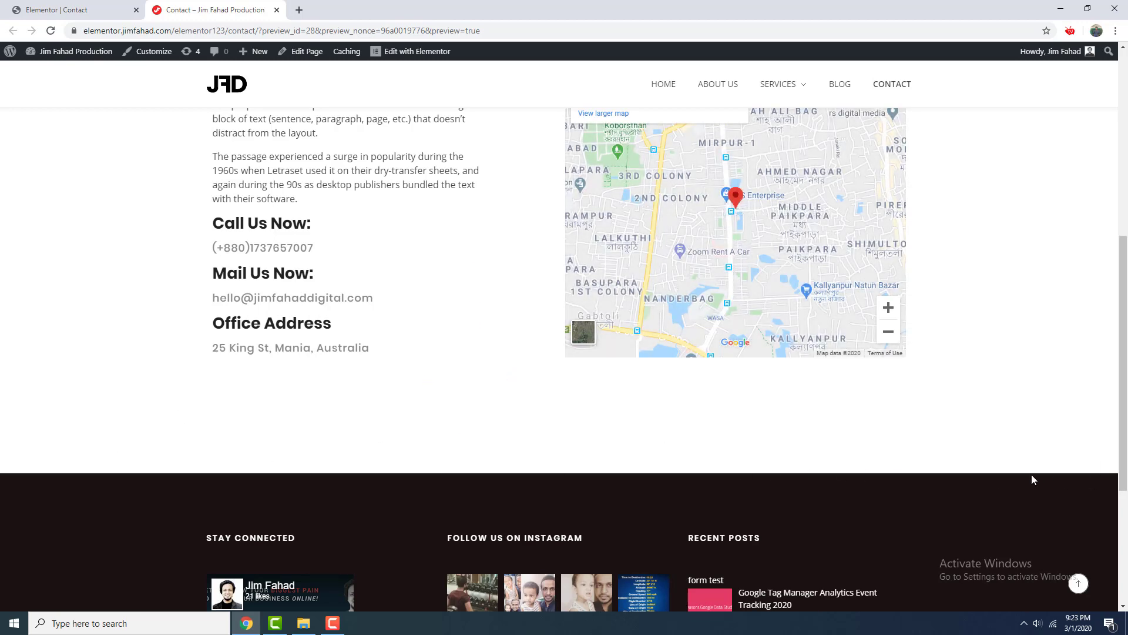
Back in the editor, add a new single-column section below the map section.
{"action": "left_click", "coordinate": [59, 7]}
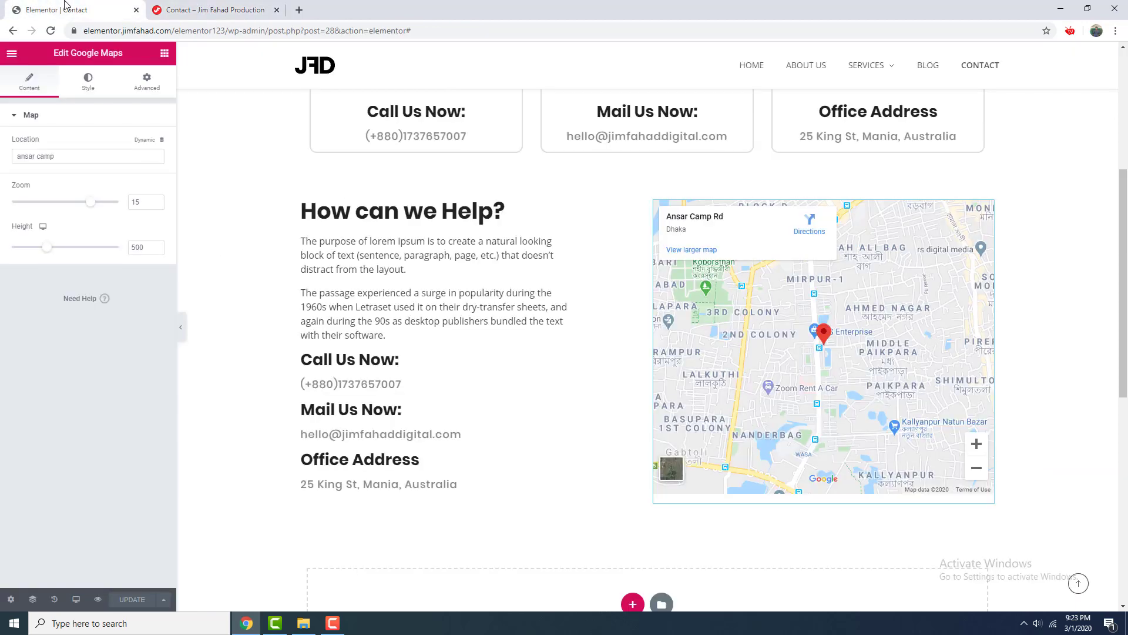
{"action": "scroll", "coordinate": [579, 272], "scroll_direction": "down", "scroll_amount": 3}
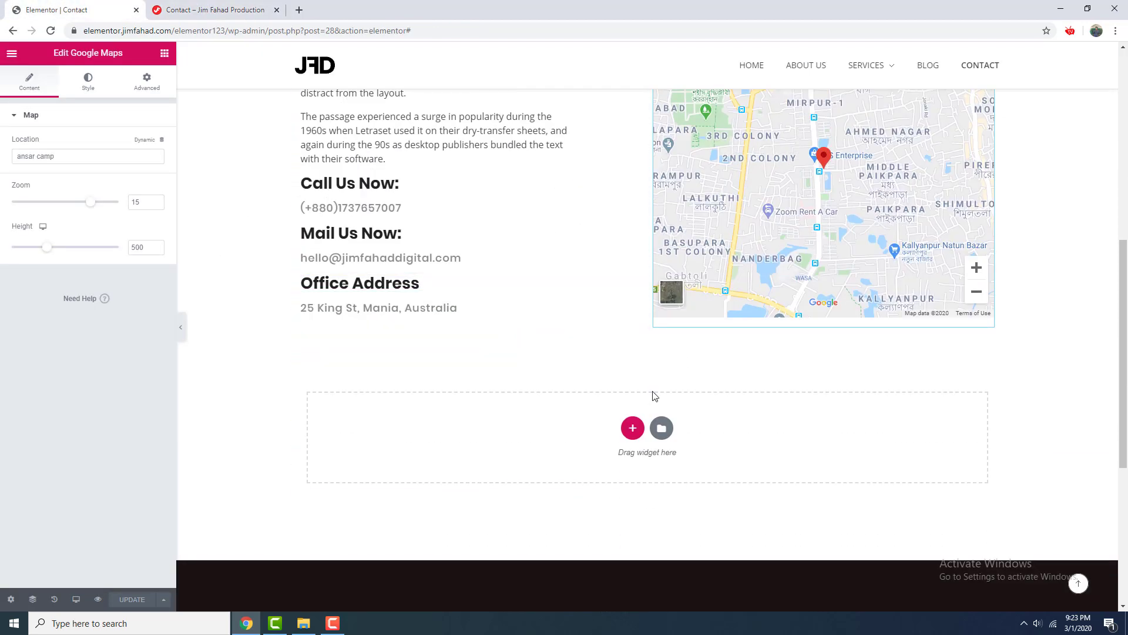
{"action": "left_click", "coordinate": [633, 428]}
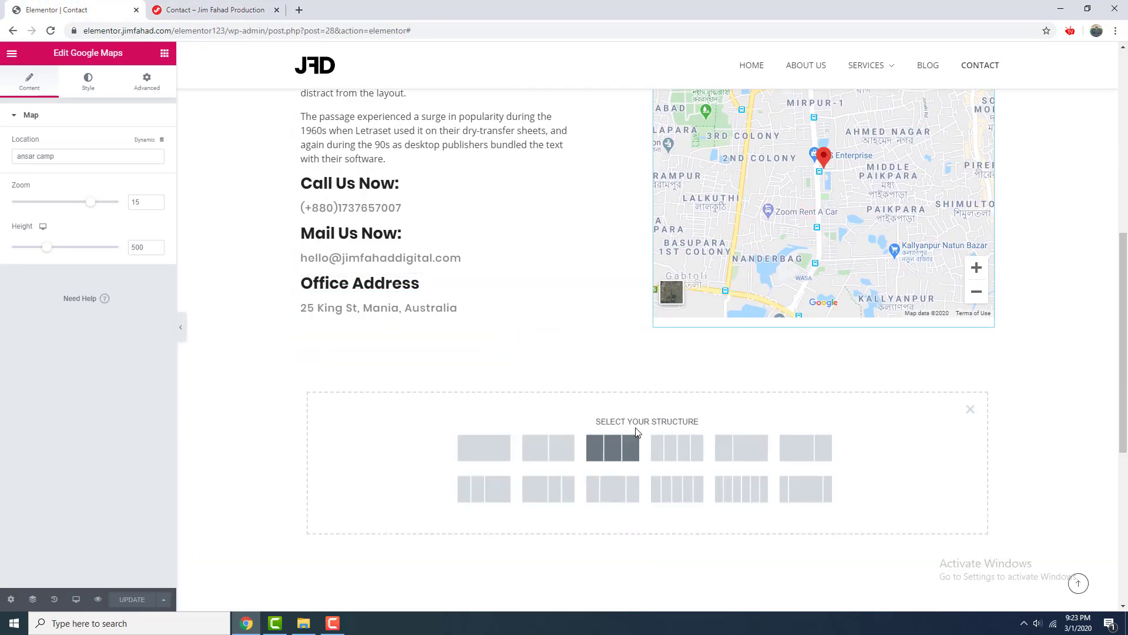
{"action": "left_click", "coordinate": [488, 450]}
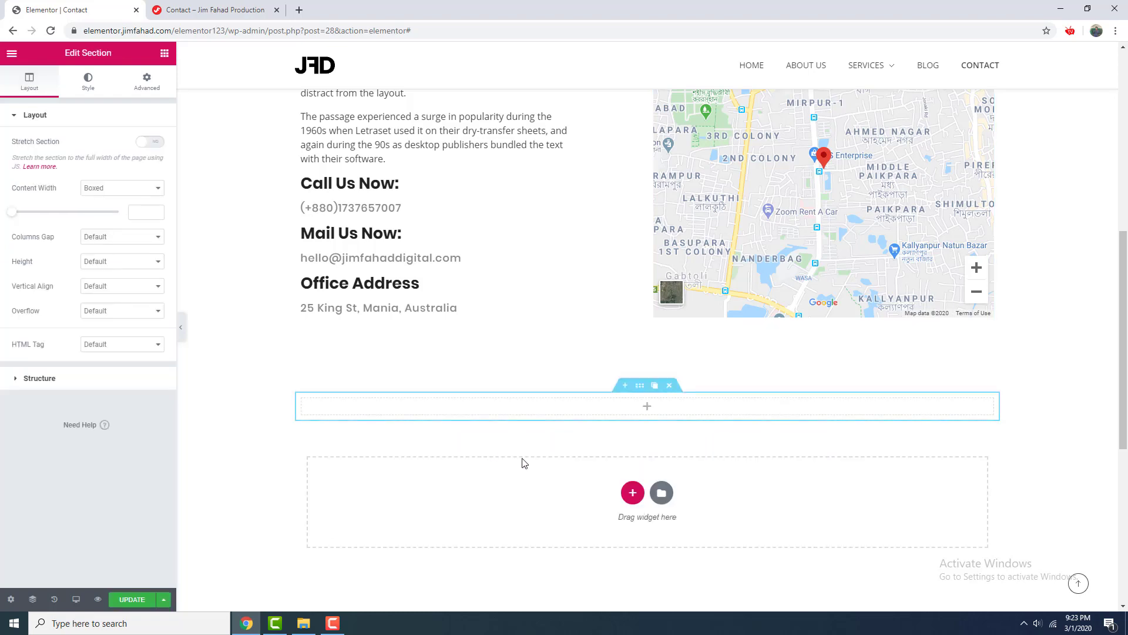
{"action": "left_click", "coordinate": [165, 53]}
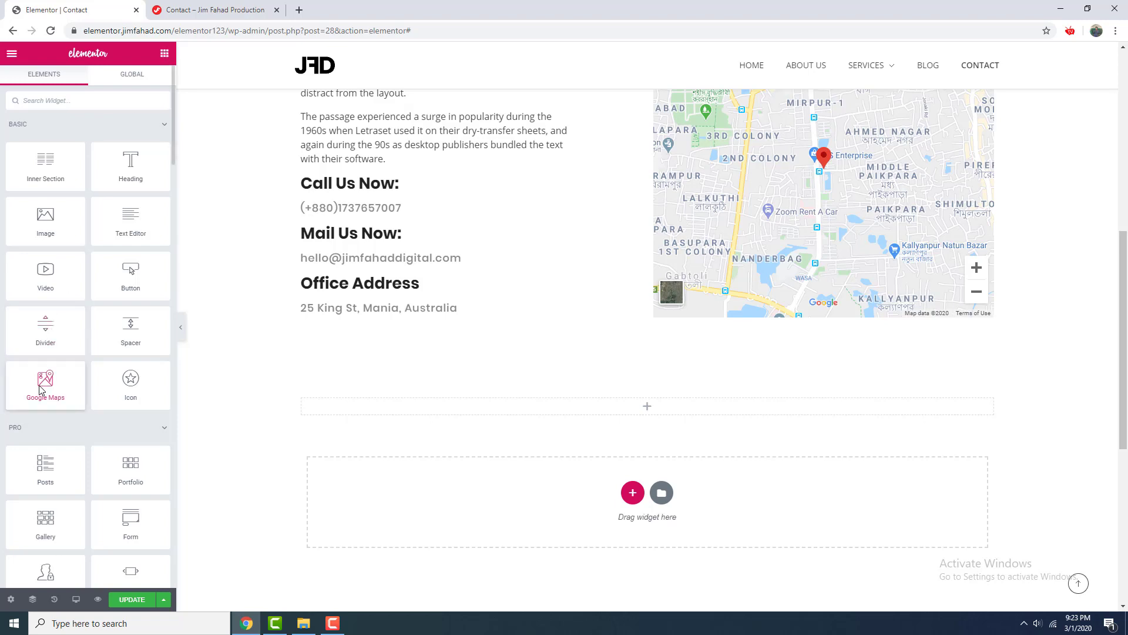
Place a Google Maps widget in the new section with location 'ansar camp'.
{"action": "left_click_drag", "start_coordinate": [40, 389], "coordinate": [558, 414]}
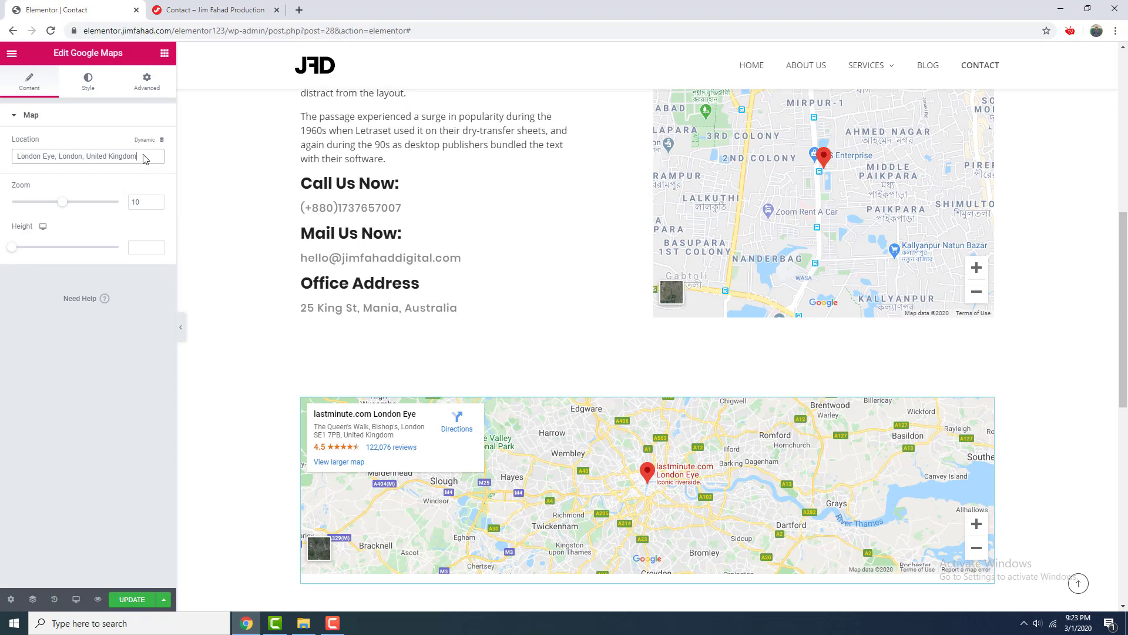
{"action": "double_click", "coordinate": [143, 158]}
{"action": "key", "text": "ctrl+a"}
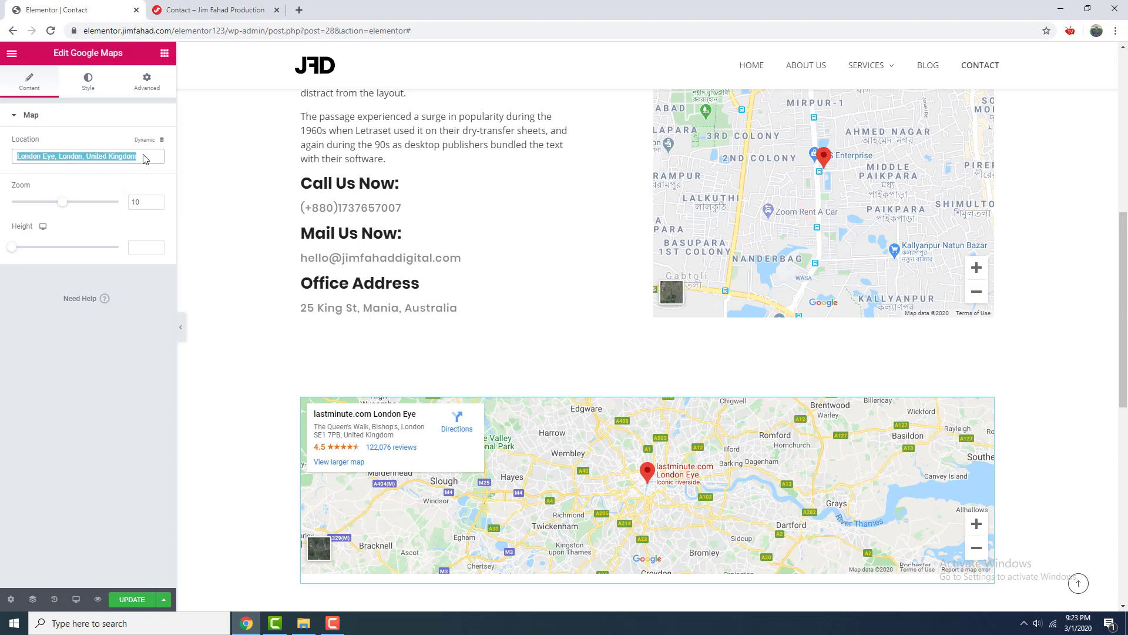
{"action": "type", "text": "ansar camp"}
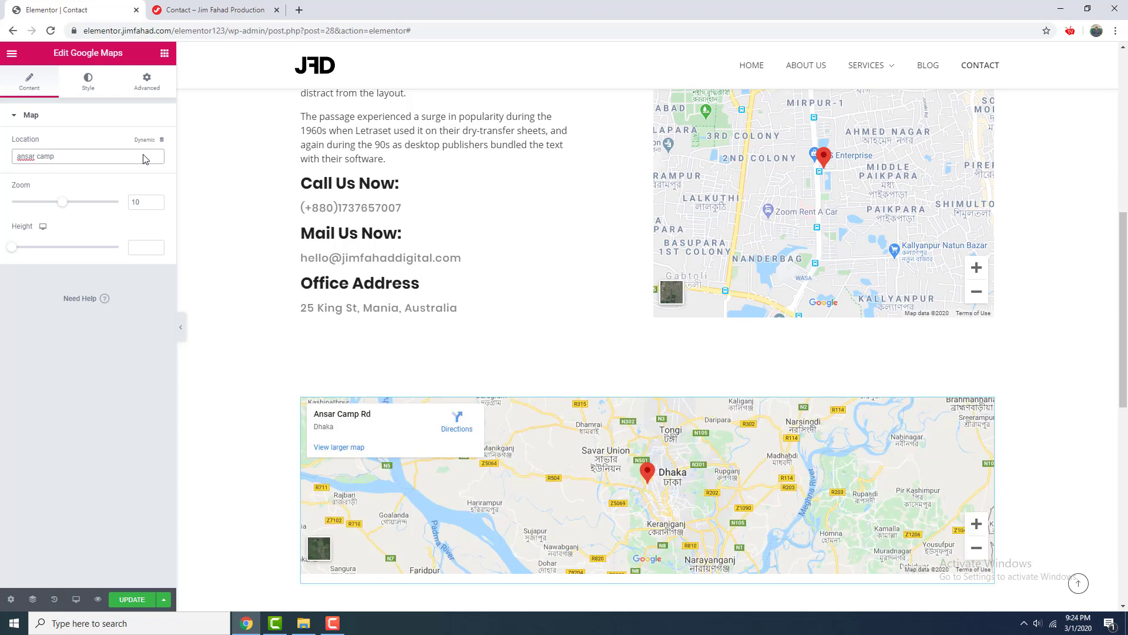
{"action": "left_click", "coordinate": [68, 203]}
Zoom the lower map to 15 and set its height to 348.
{"action": "left_click_drag", "start_coordinate": [69, 204], "coordinate": [98, 204]}
{"action": "scroll", "coordinate": [285, 235], "scroll_direction": "down", "scroll_amount": 2}
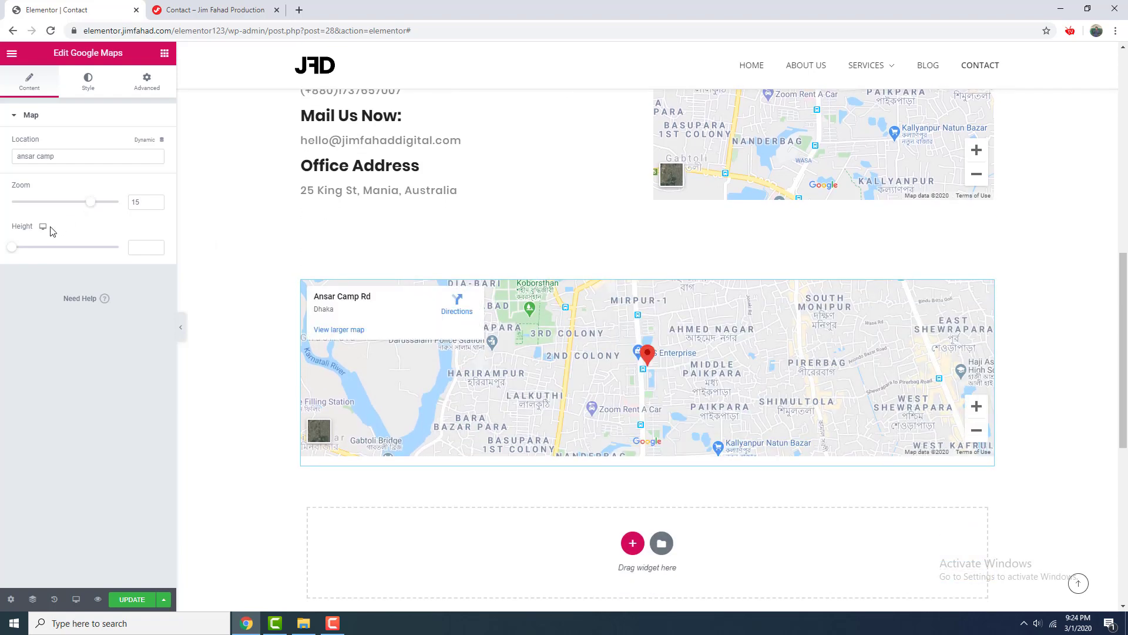
{"action": "left_click_drag", "start_coordinate": [13, 247], "coordinate": [36, 254]}
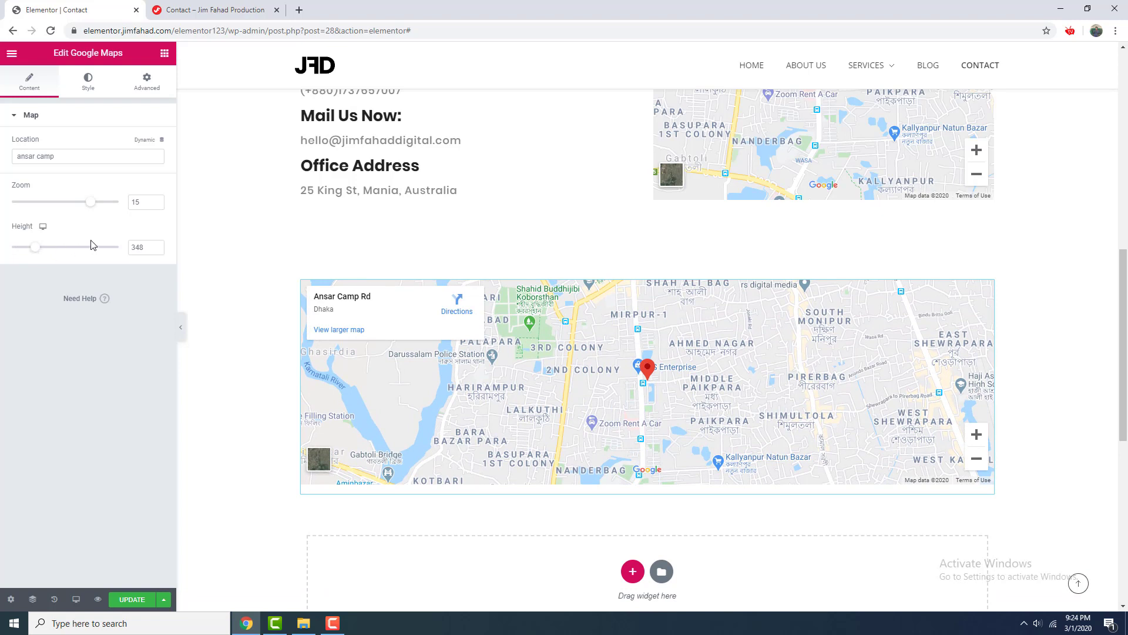
{"action": "mouse_move", "coordinate": [641, 268]}
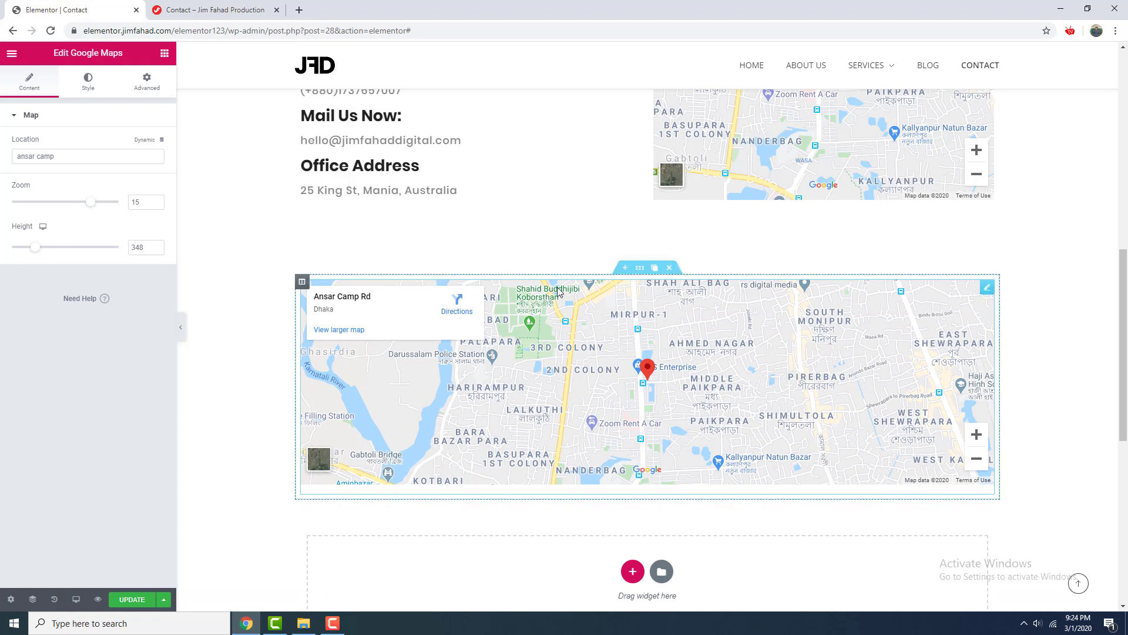
Give the lower map section Full Width content and turn on Stretch Section.
{"action": "left_click", "coordinate": [640, 268]}
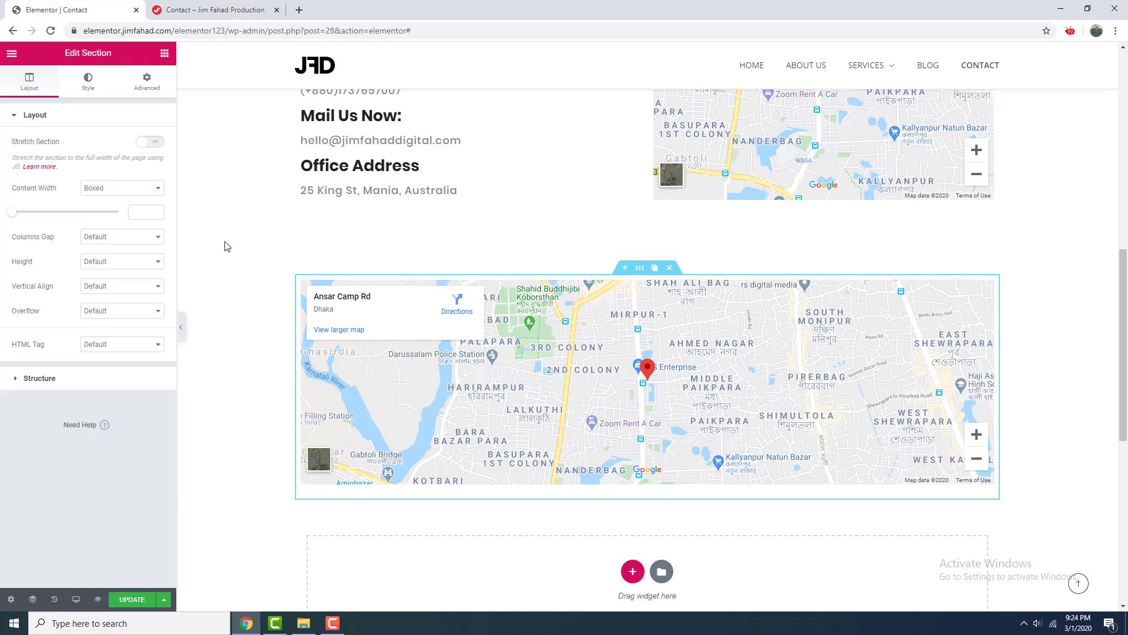
{"action": "left_click", "coordinate": [143, 188]}
{"action": "left_click", "coordinate": [140, 209]}
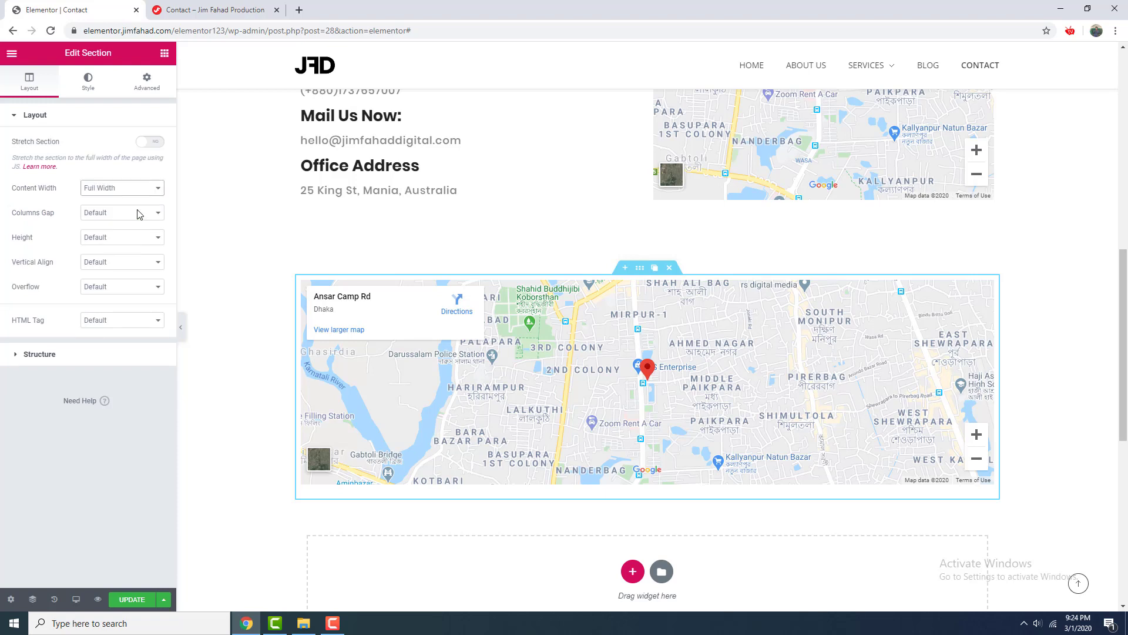
{"action": "left_click", "coordinate": [155, 145]}
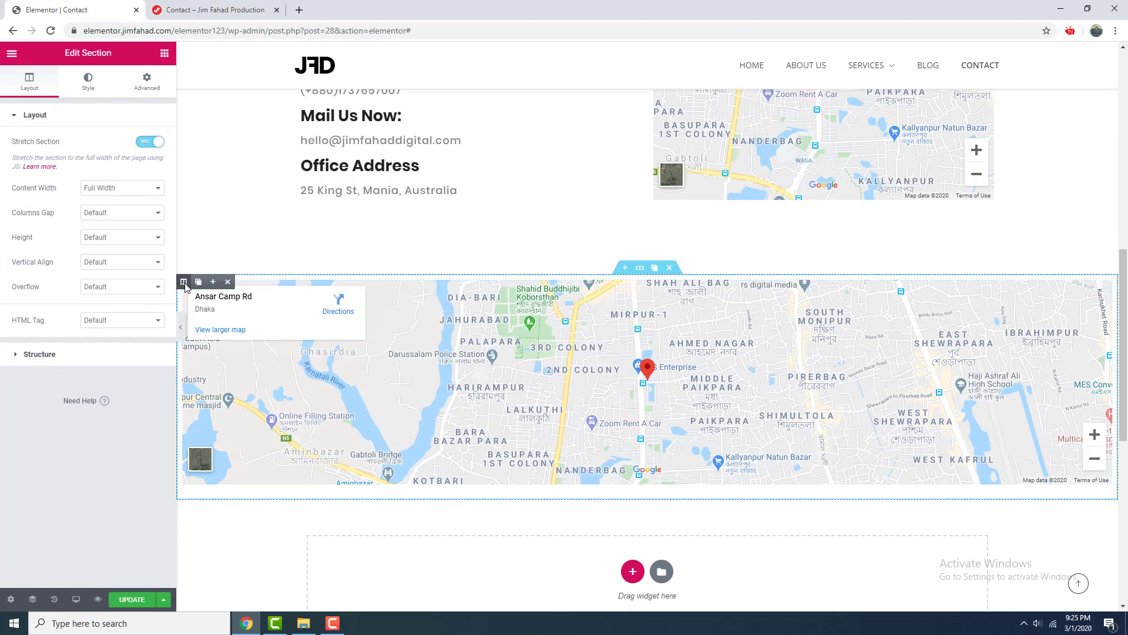
{"action": "left_click", "coordinate": [184, 282]}
Set the map column's linked padding to 0 on all sides.
{"action": "left_click", "coordinate": [148, 82]}
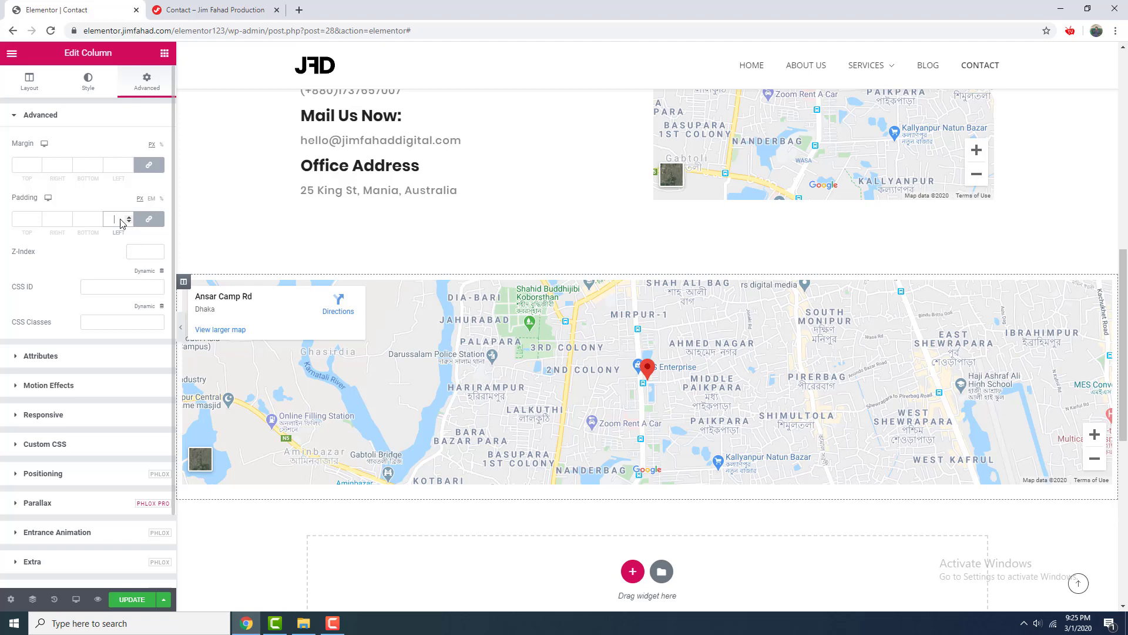
{"action": "type", "text": "0"}
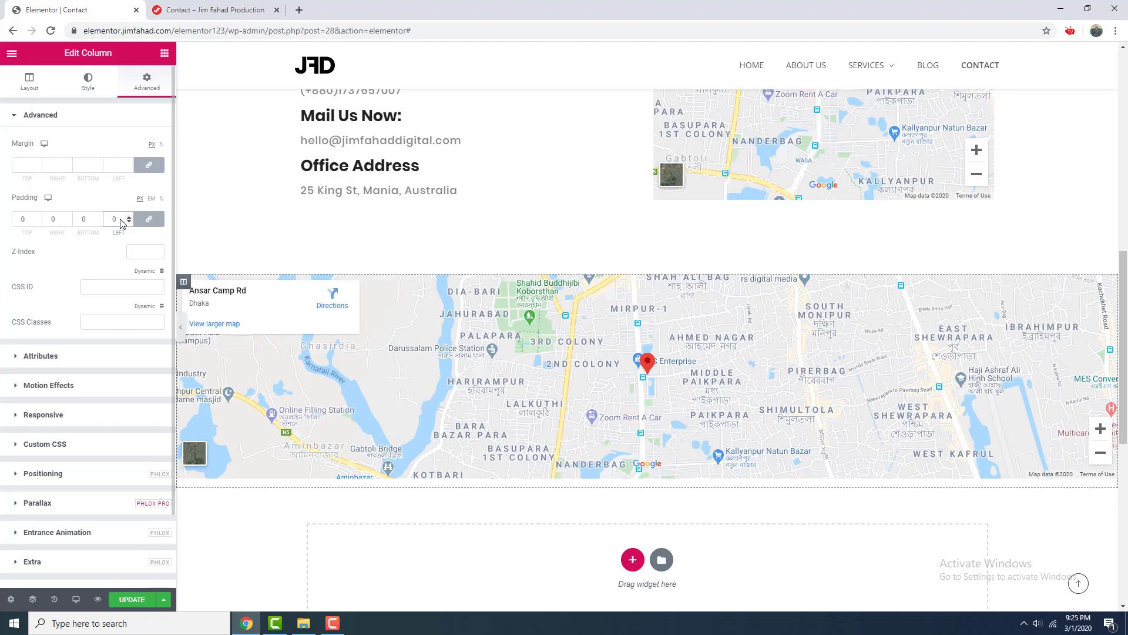